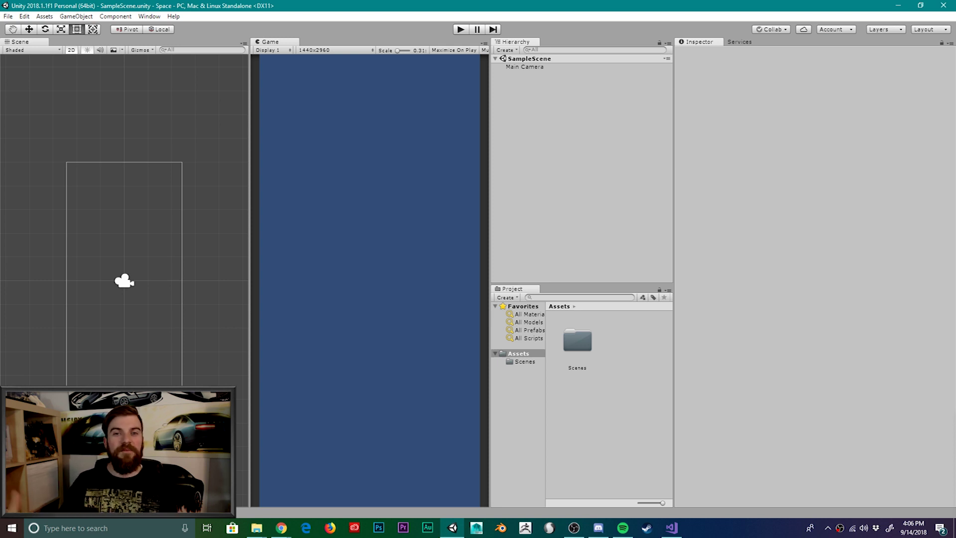
Switch on Collaborate in the Services tab and view its 2 pending changes
click(741, 43)
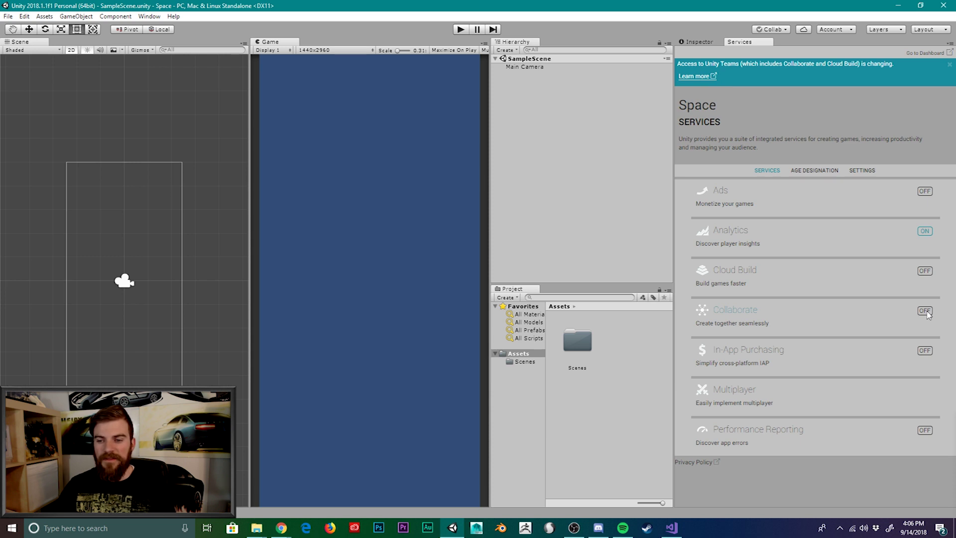
click(925, 311)
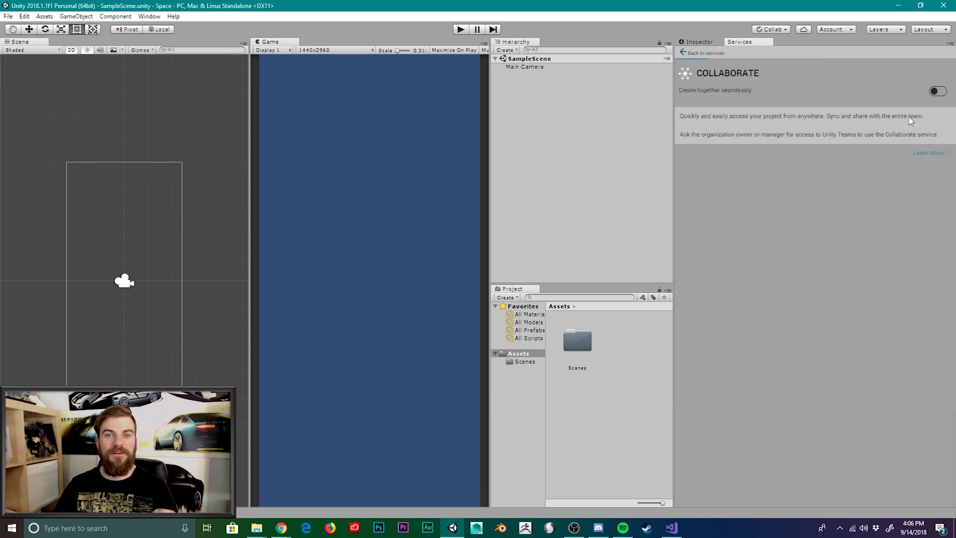
click(936, 93)
click(690, 52)
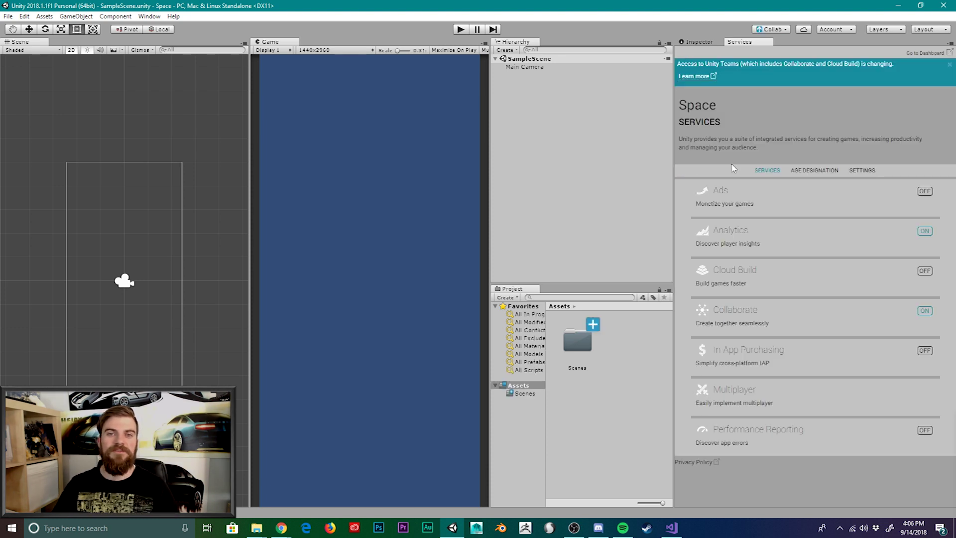
click(782, 30)
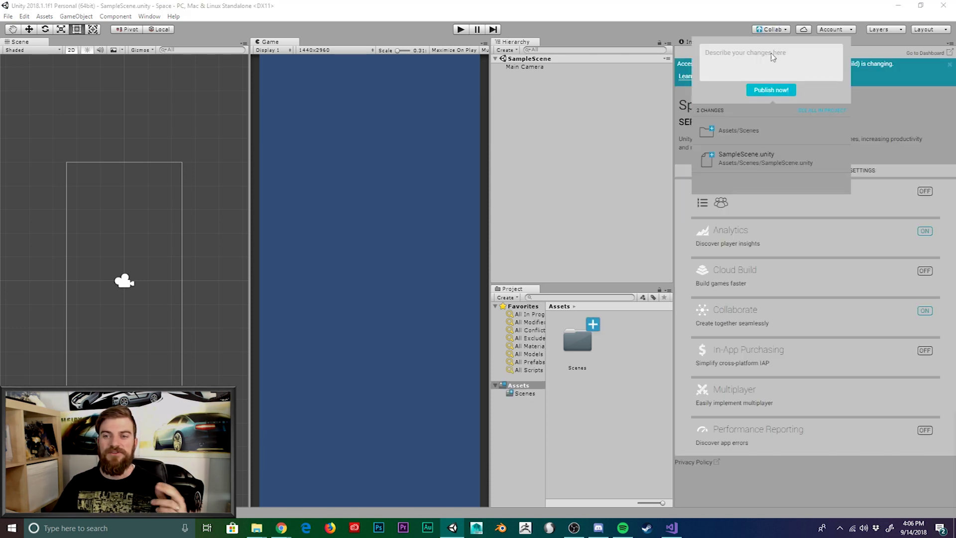
Publish the Assets/Scenes and SampleScene.unity changes, then dismiss the 'You are up to date!' popup
click(771, 90)
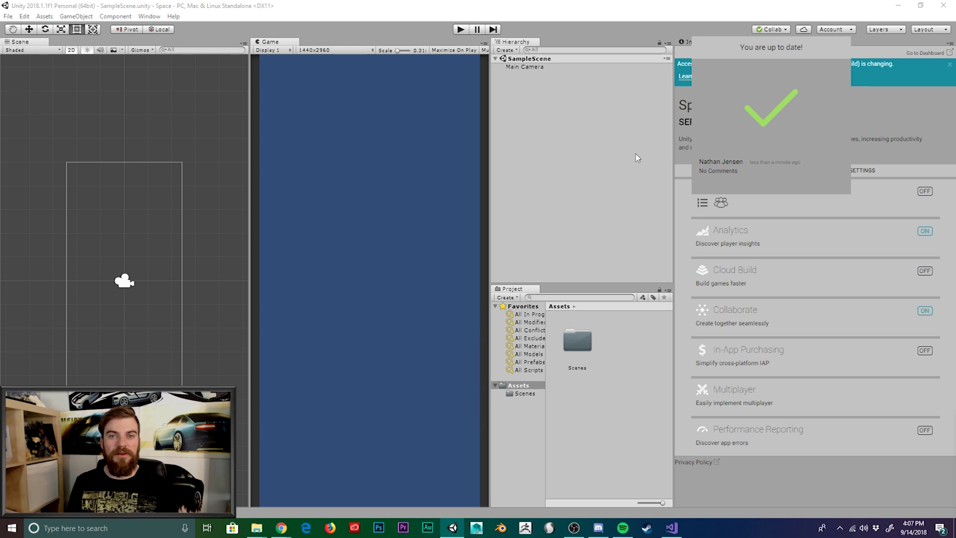
click(783, 32)
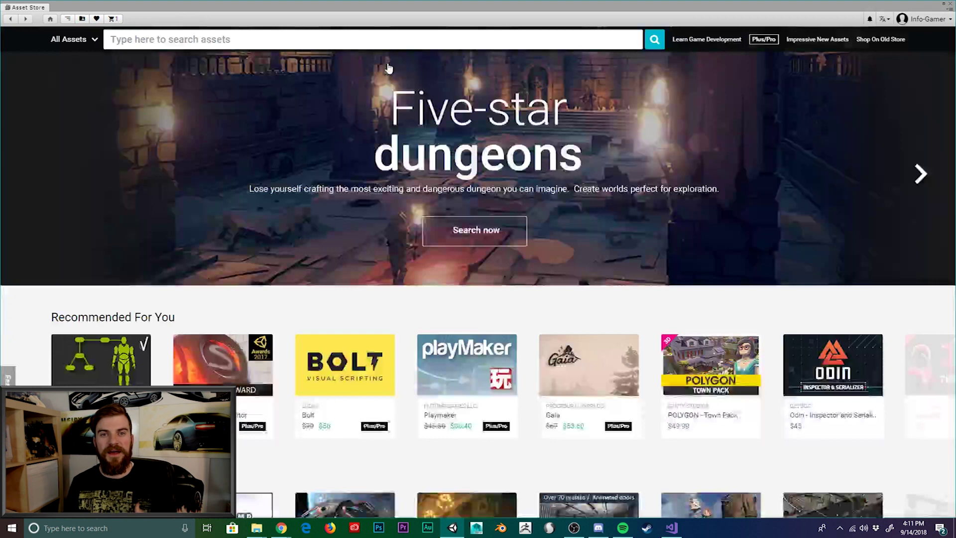
Search the Asset Store for 'photon Pun'
click(258, 37)
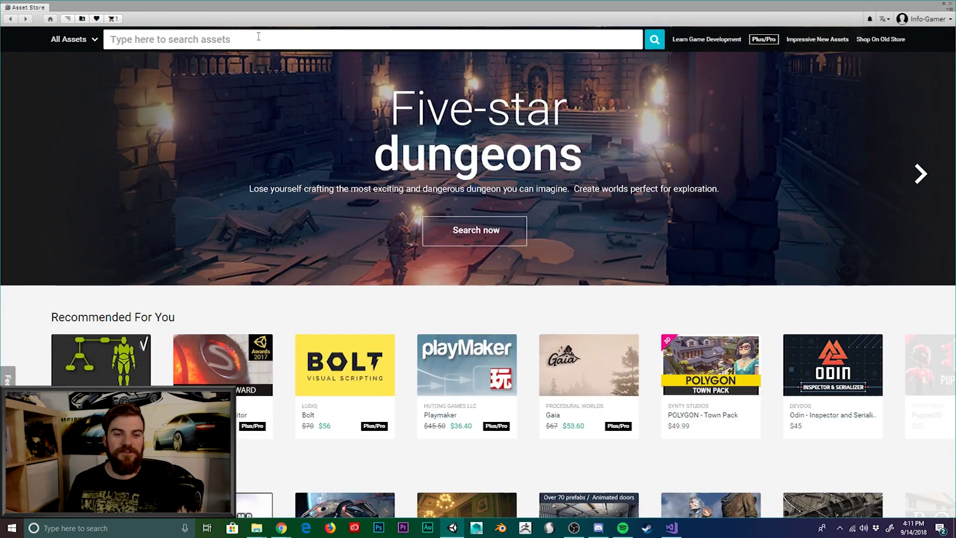
text(photon)
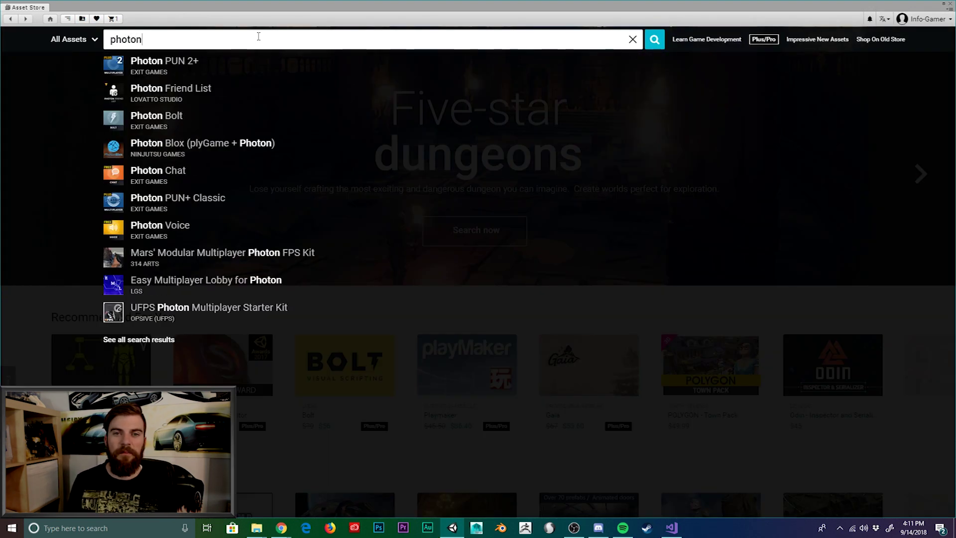
text( Pun)
key(Return)
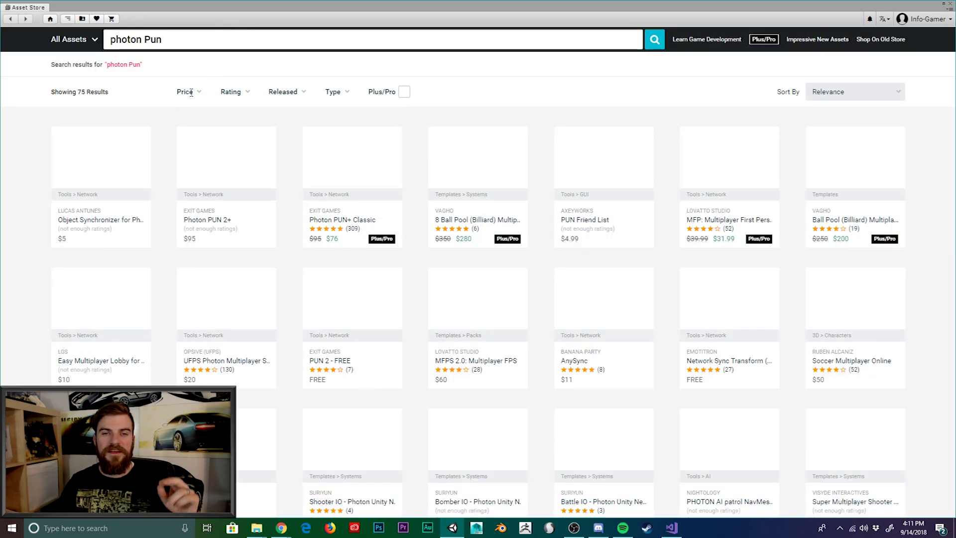
Limit the results to free packages with a $0 price filter
click(194, 94)
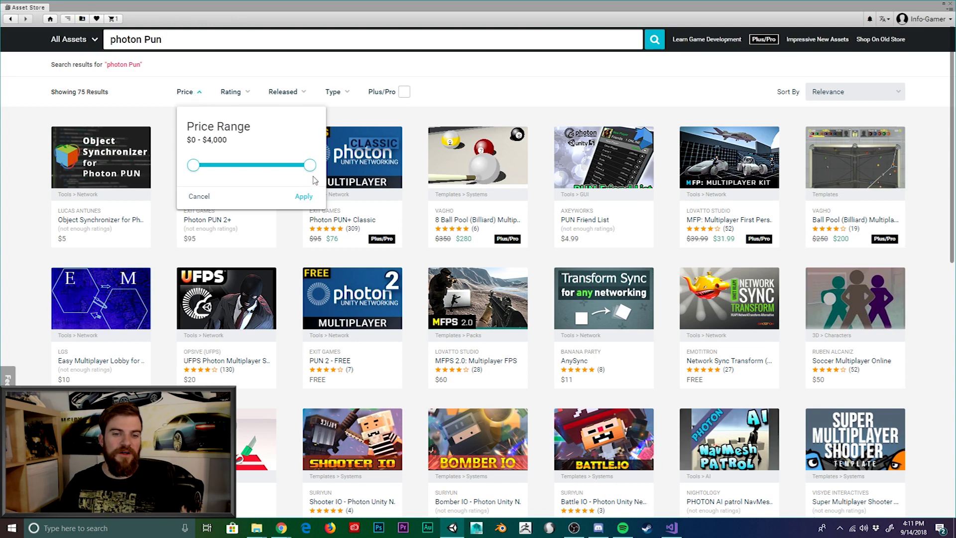
drag(309, 166, 139, 182)
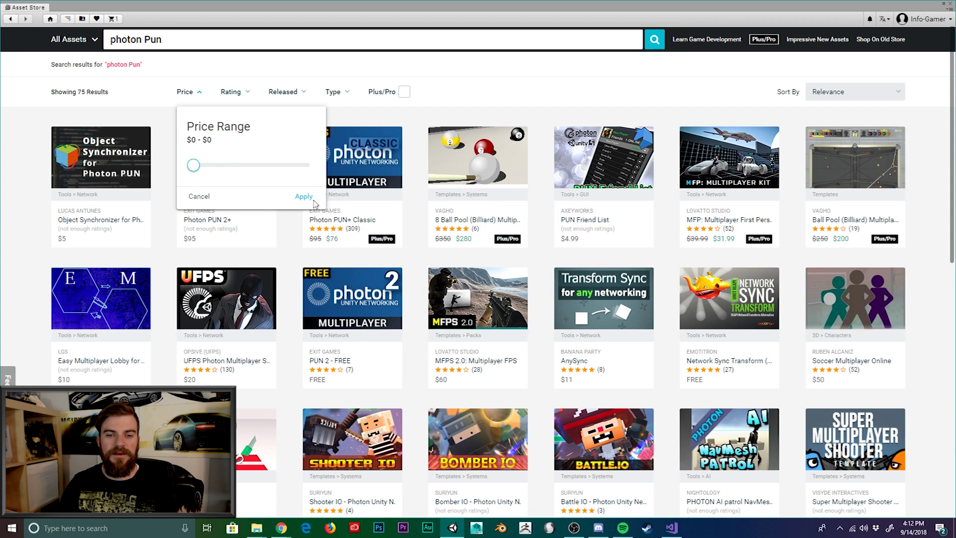
click(298, 196)
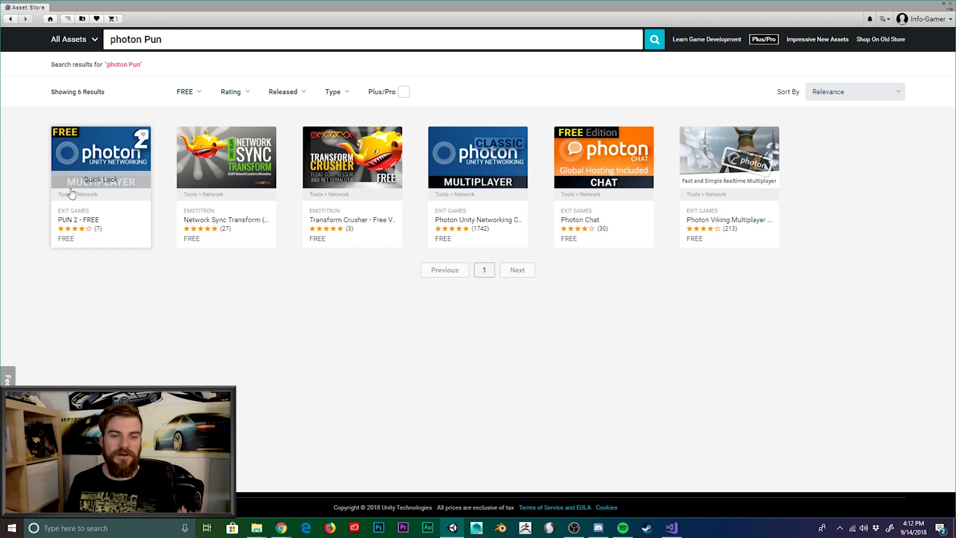
Download the PUN 2 - FREE package from its asset page and start importing it
click(73, 192)
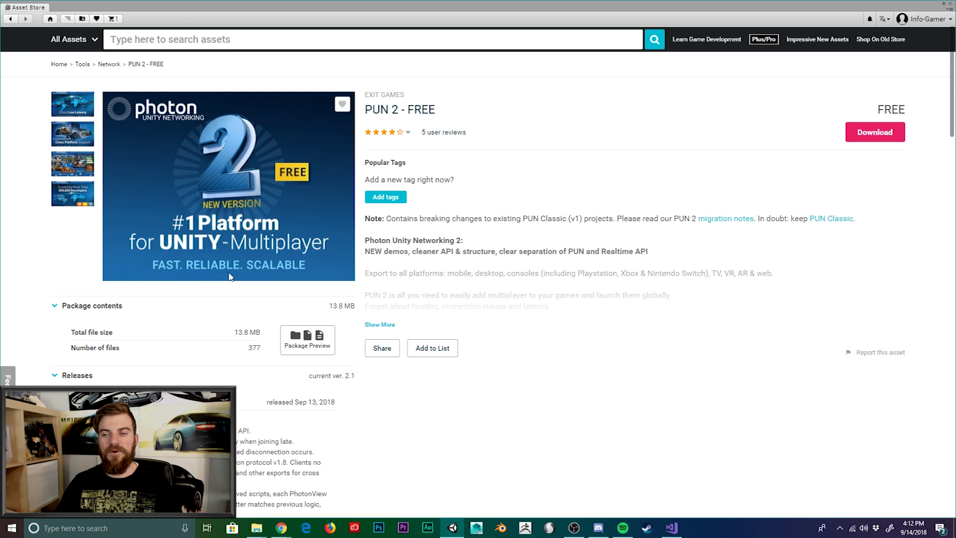
click(875, 132)
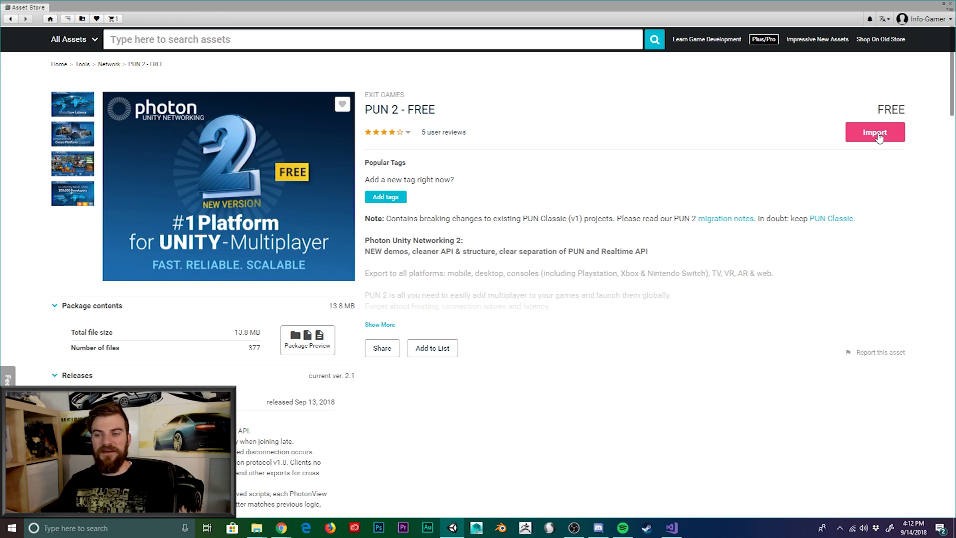
click(879, 137)
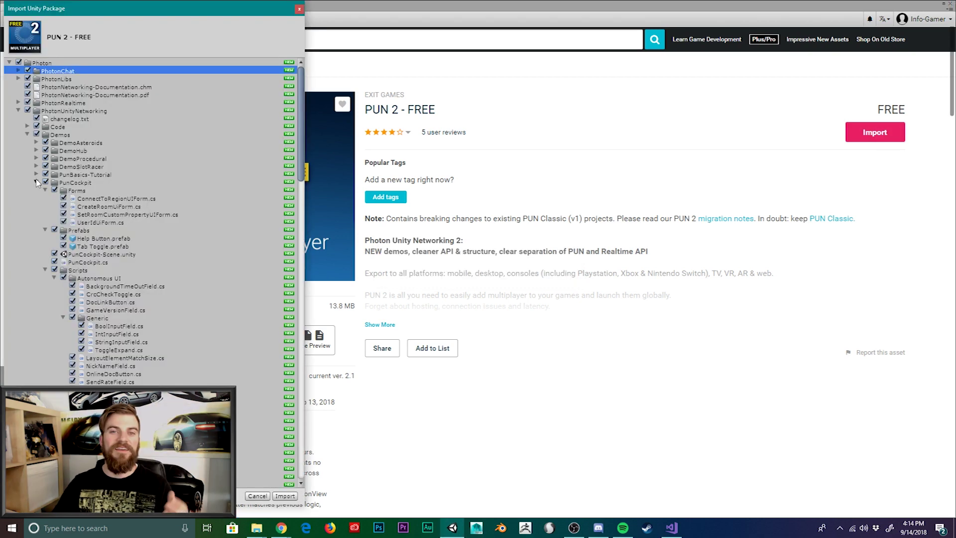
Import every item of PUN 2 with all folders left checked
click(36, 182)
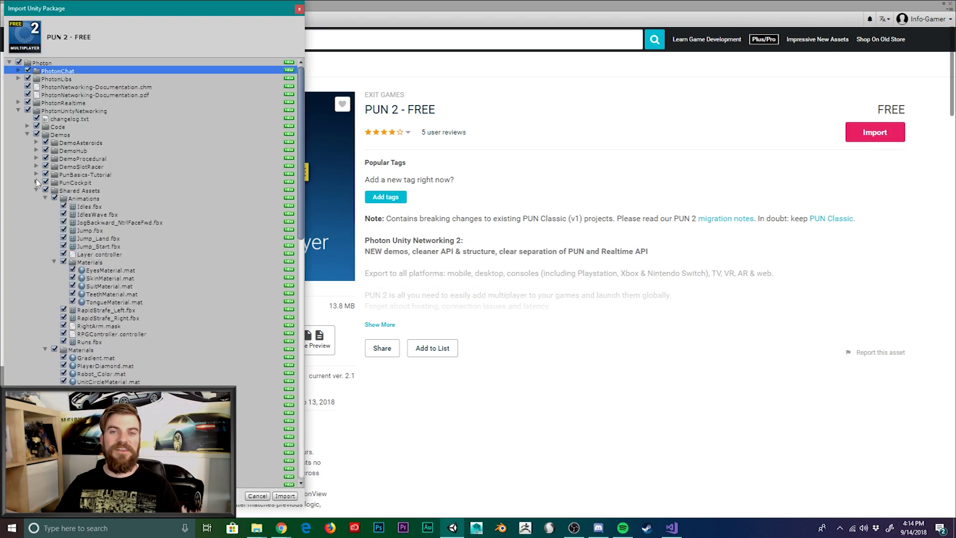
click(36, 191)
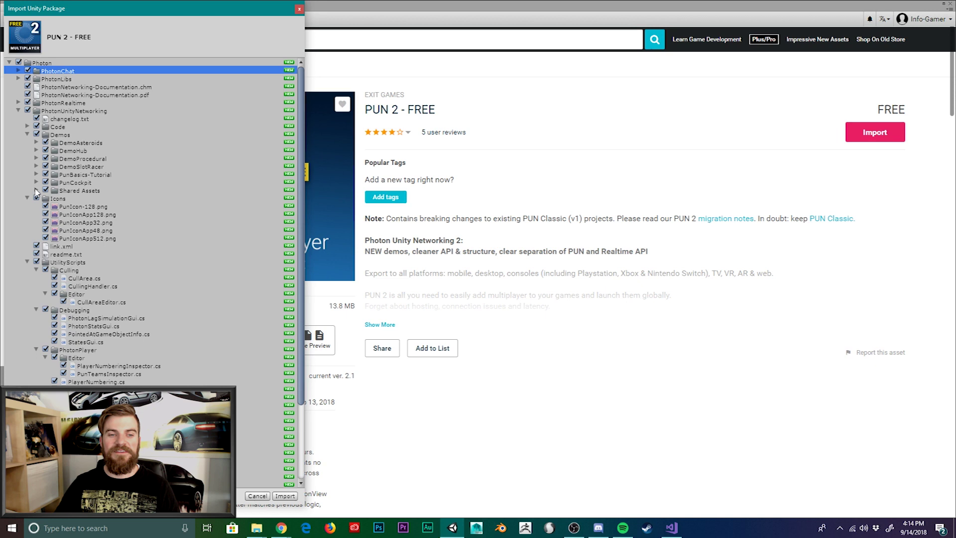
click(29, 198)
click(28, 198)
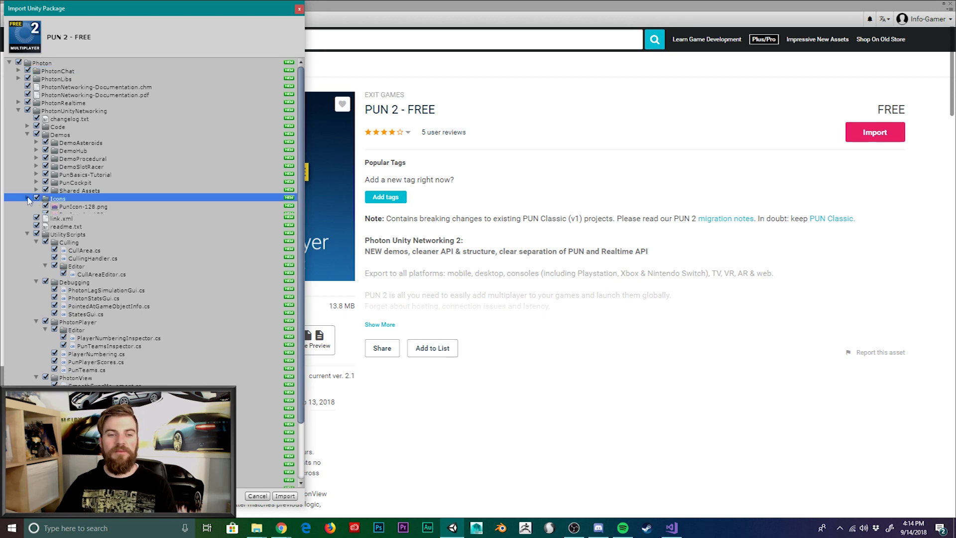
click(27, 222)
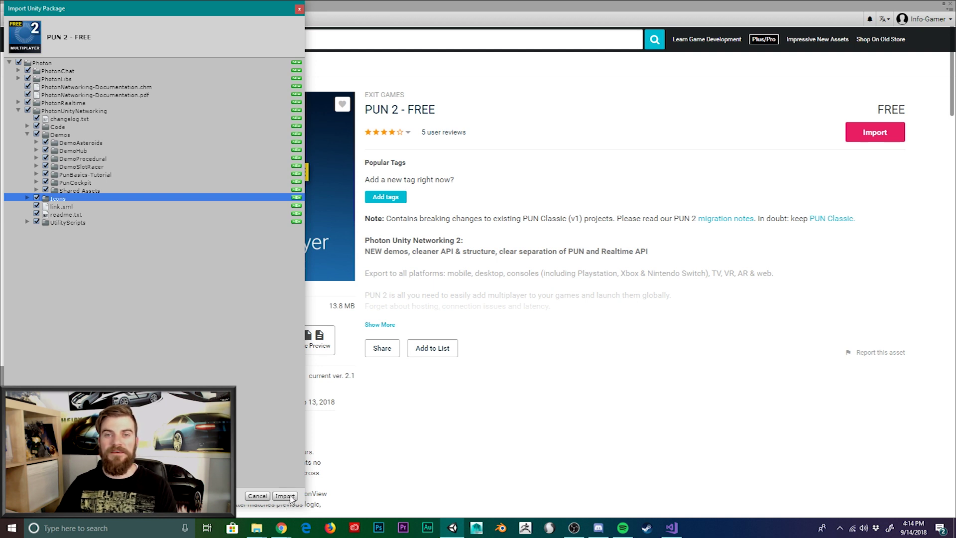
click(284, 496)
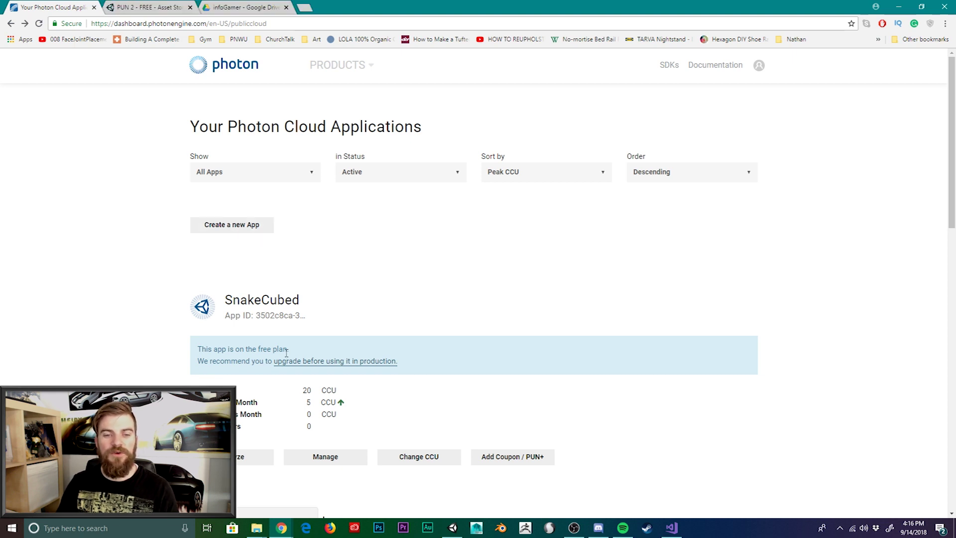
Start a new Photon Dashboard application with Photon PUN as its type
scroll(233, 229, down, 4)
scroll(236, 230, up, 4)
click(239, 229)
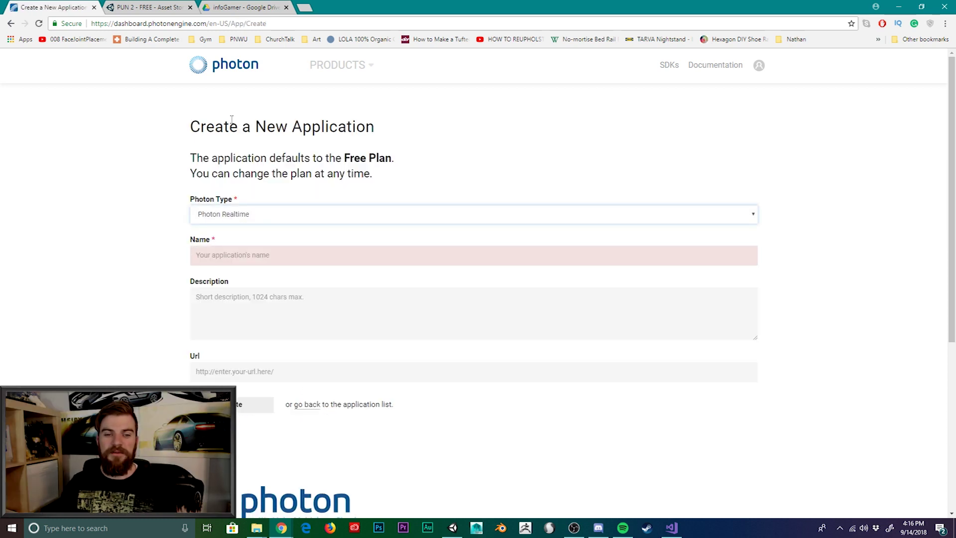
click(302, 214)
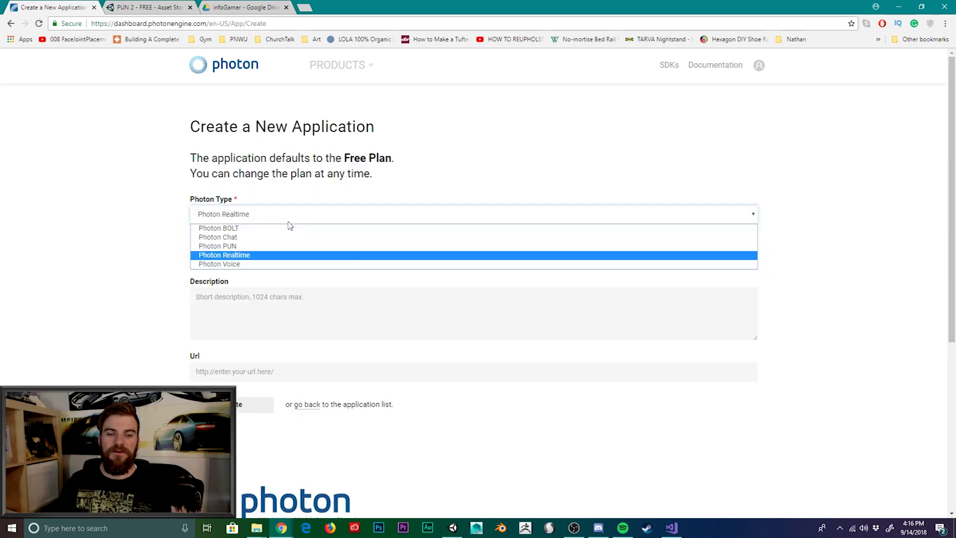
click(222, 246)
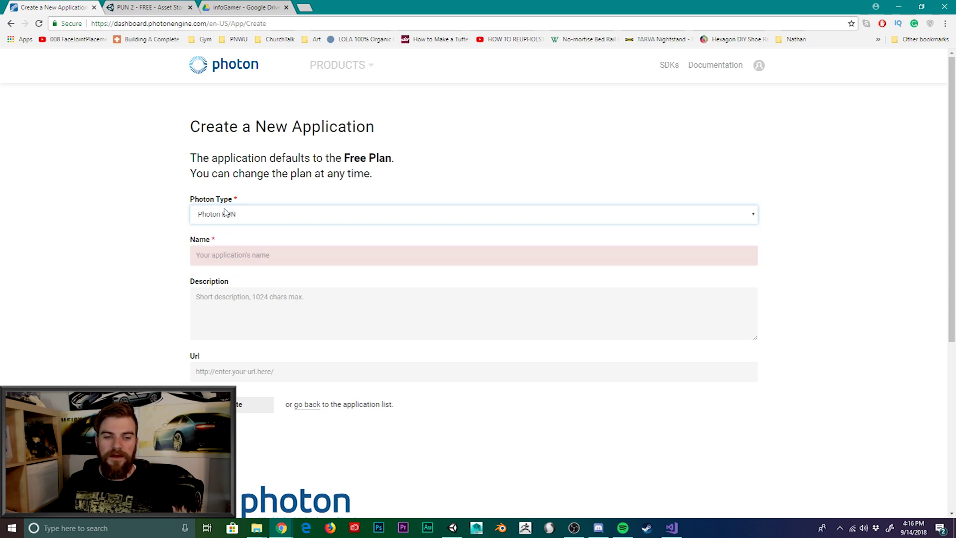
Name the application Space, create it, and reveal its App ID
click(305, 259)
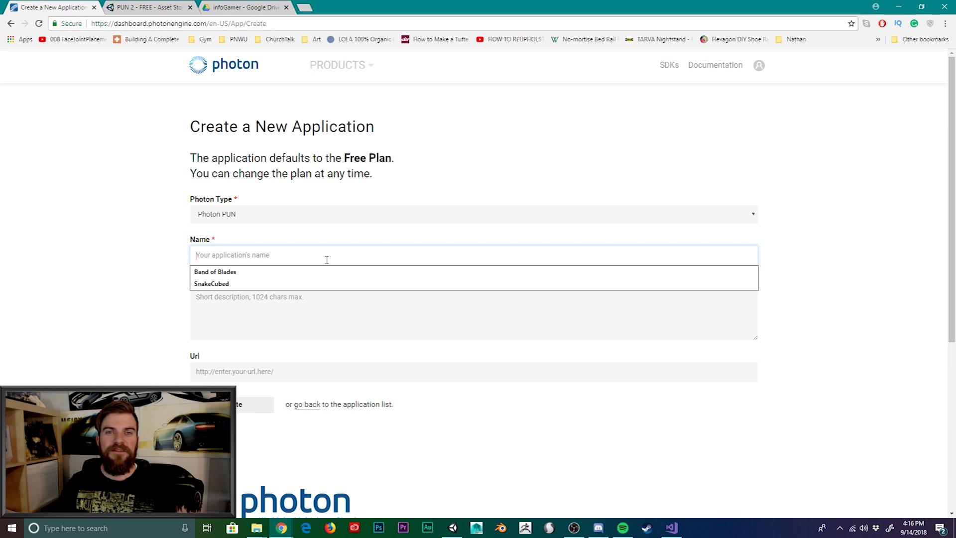
text(Sp)
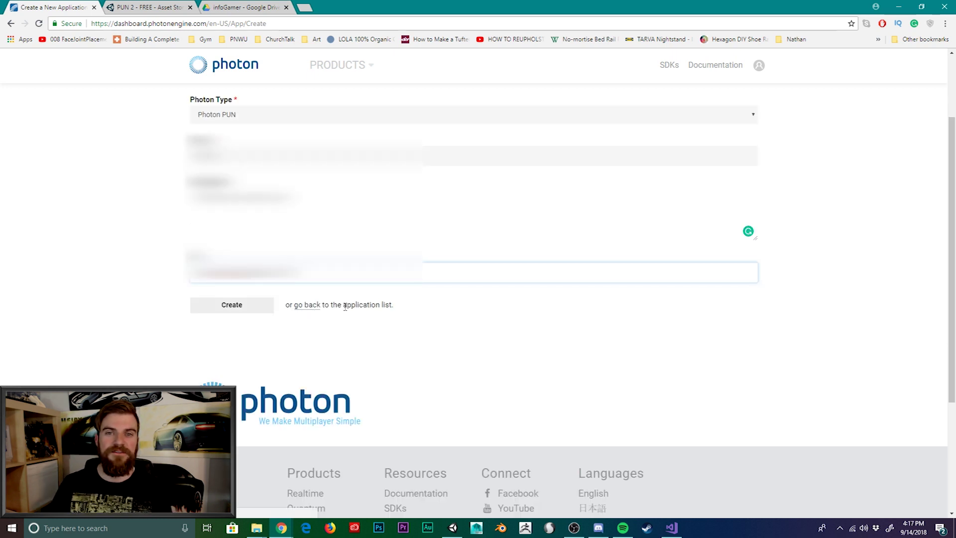
click(229, 305)
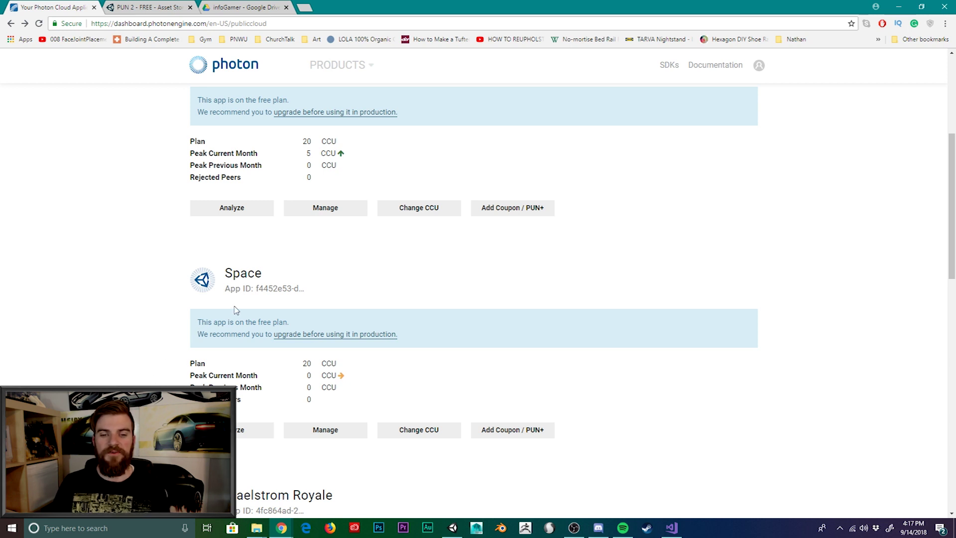
click(283, 288)
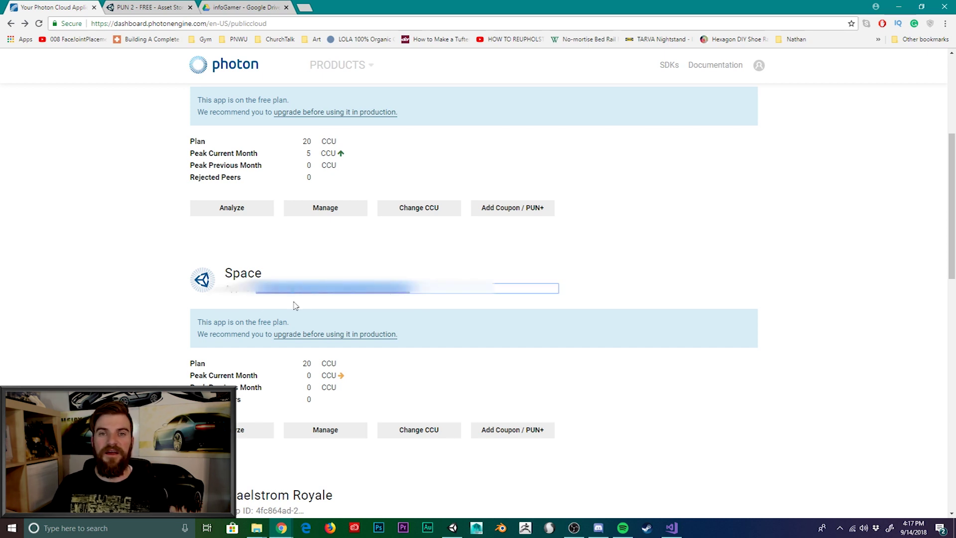
Paste the Space App ID into the PUN Wizard, run Setup Project, and close it
click(448, 525)
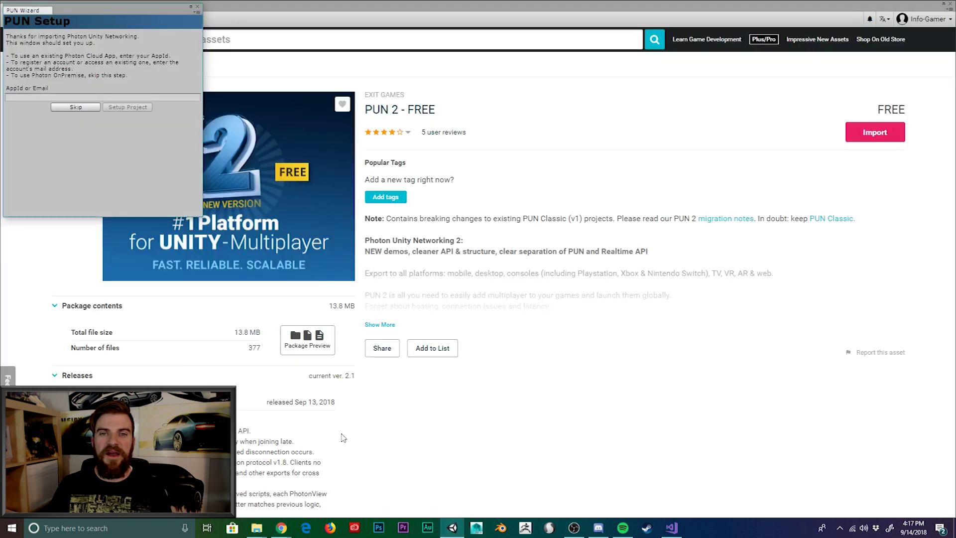
click(91, 96)
key(ctrl+v)
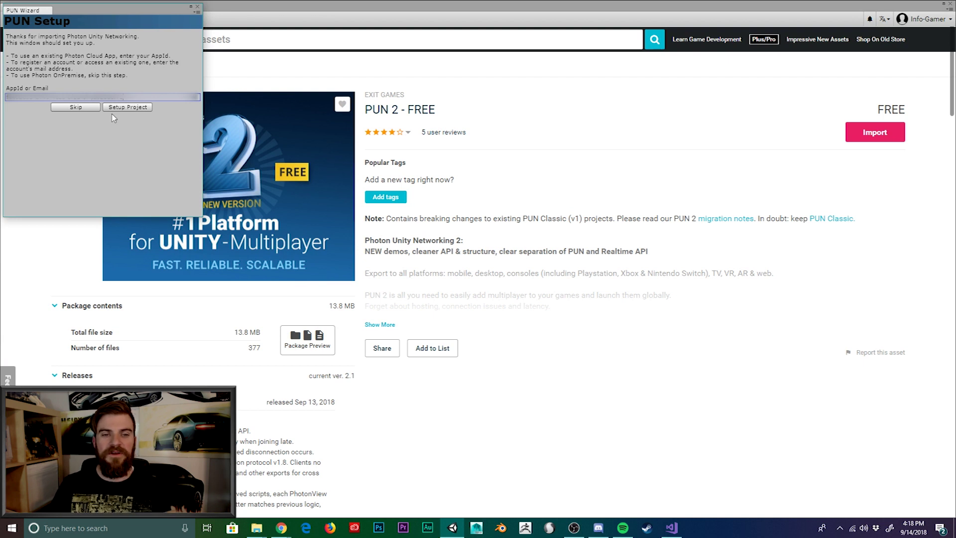
click(116, 108)
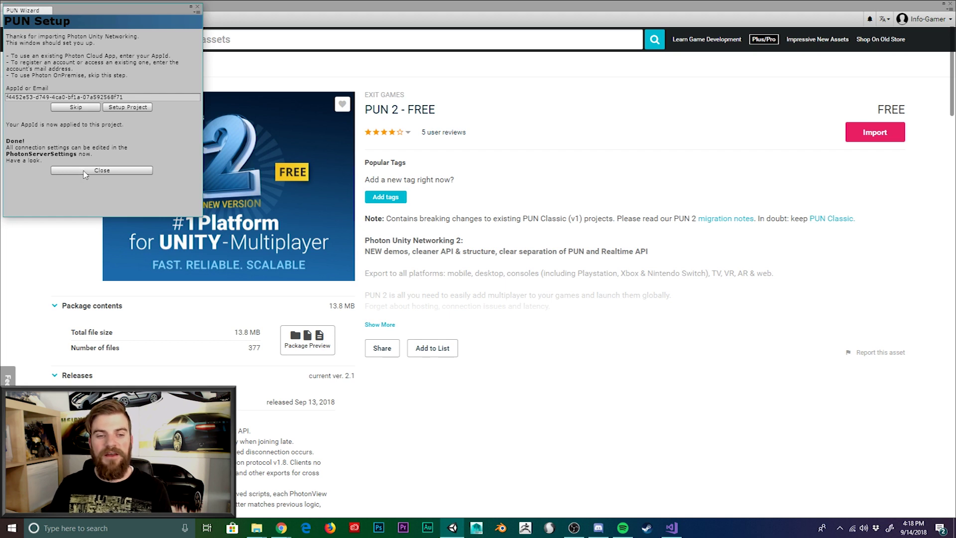
click(84, 171)
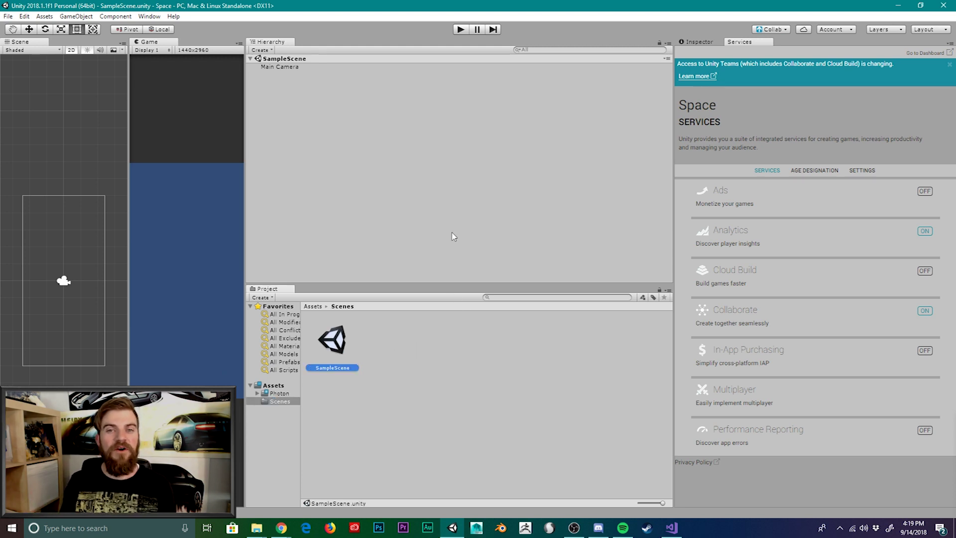
Publish the Photon asset changes described as 'Added Photon Plugin to the project'
click(463, 206)
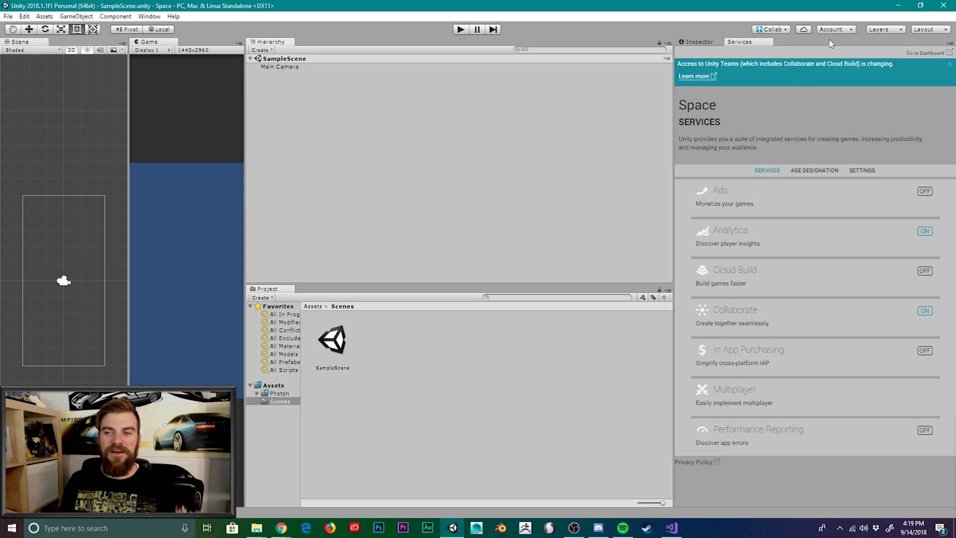
click(787, 30)
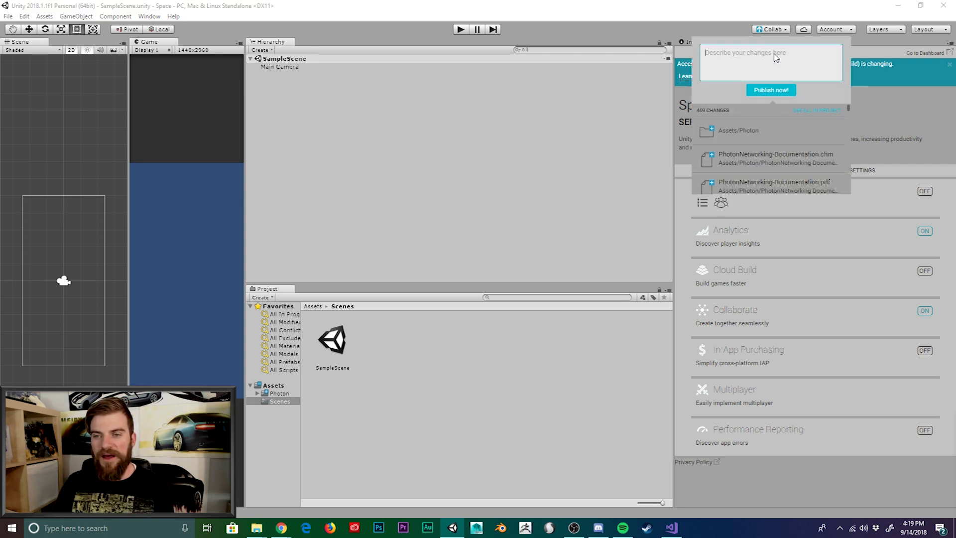
text(Added PhotonS)
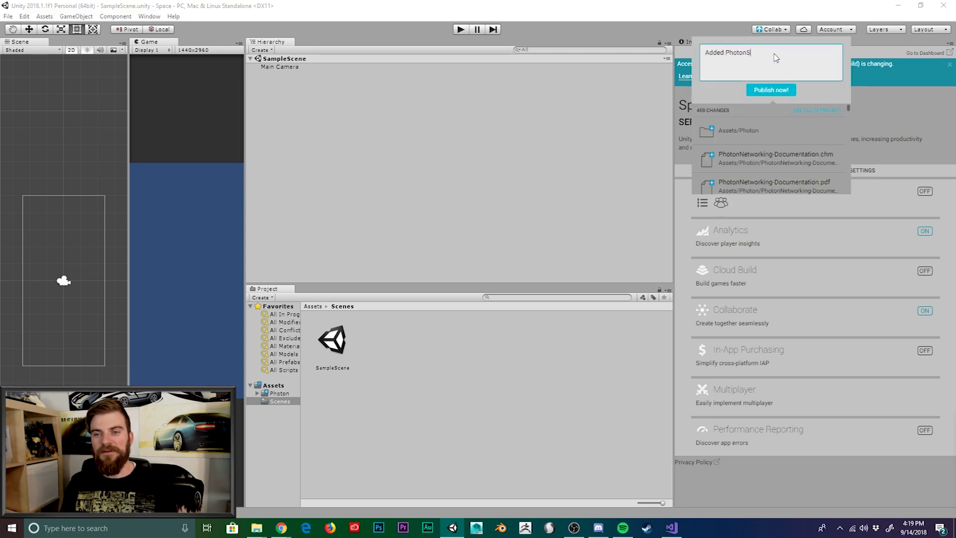
text( S)
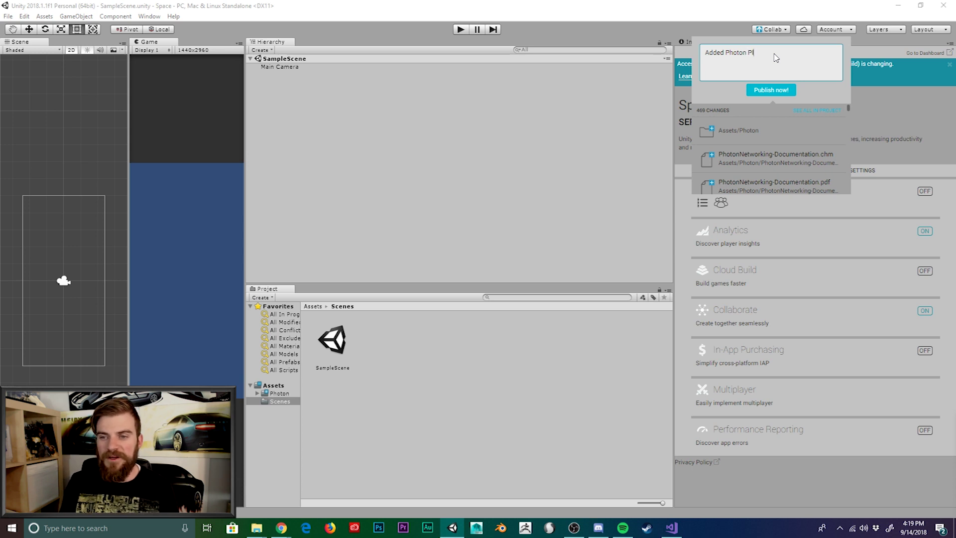
text(lugin to the project)
click(770, 90)
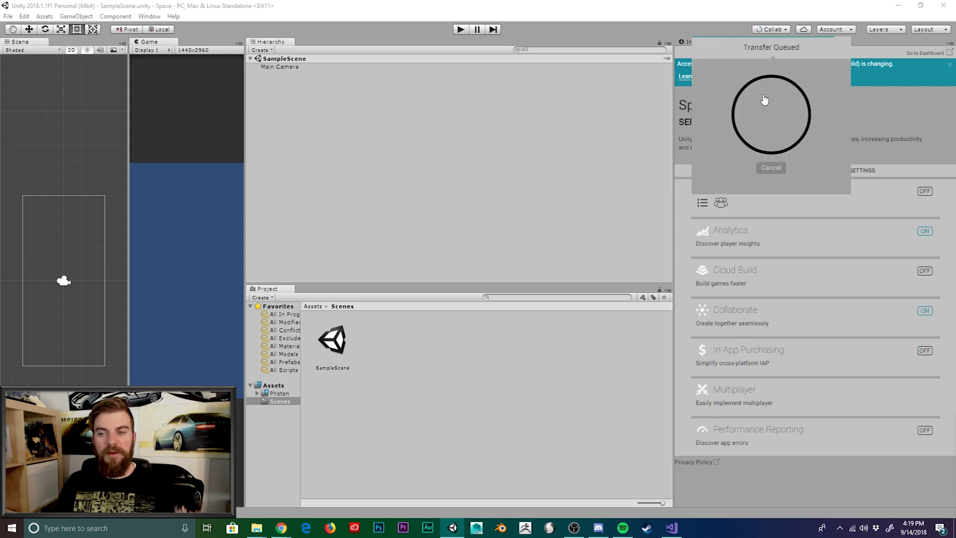